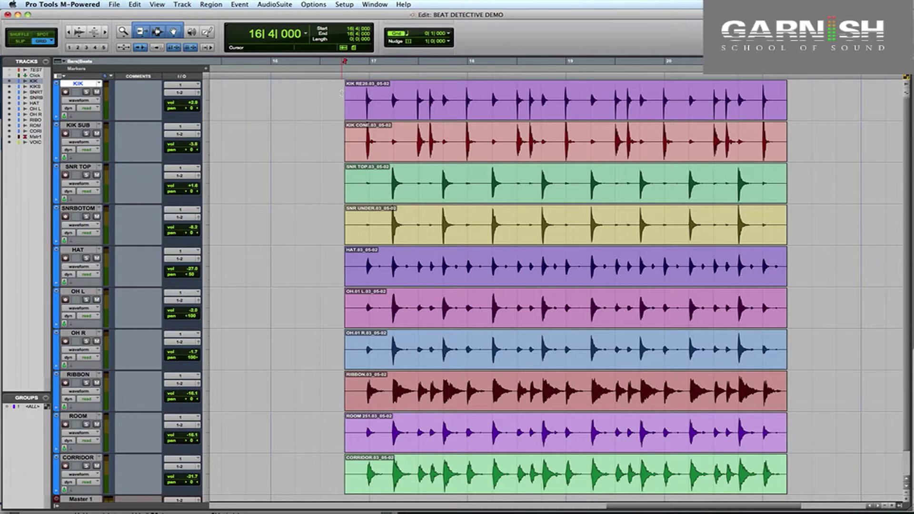
# Play back the drum tracks twice, stopping each time to return to the start
pyautogui.press('space')
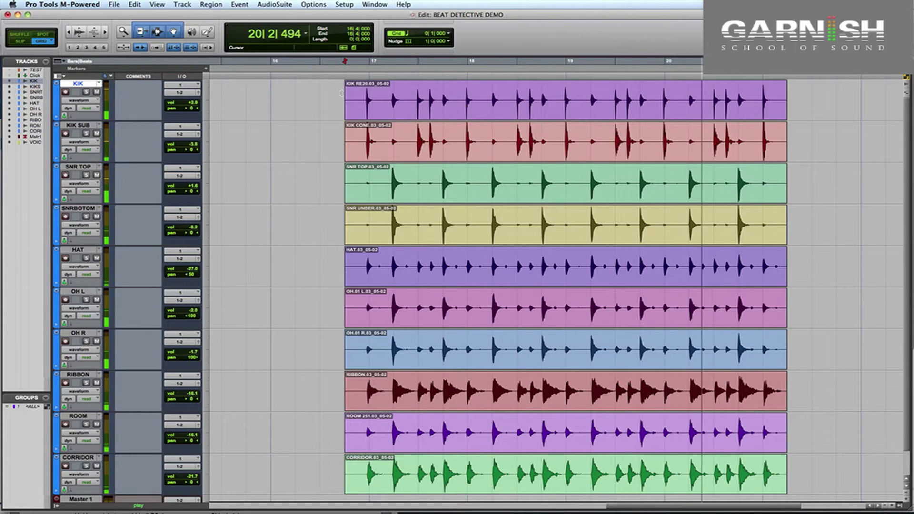
pyautogui.press('space')
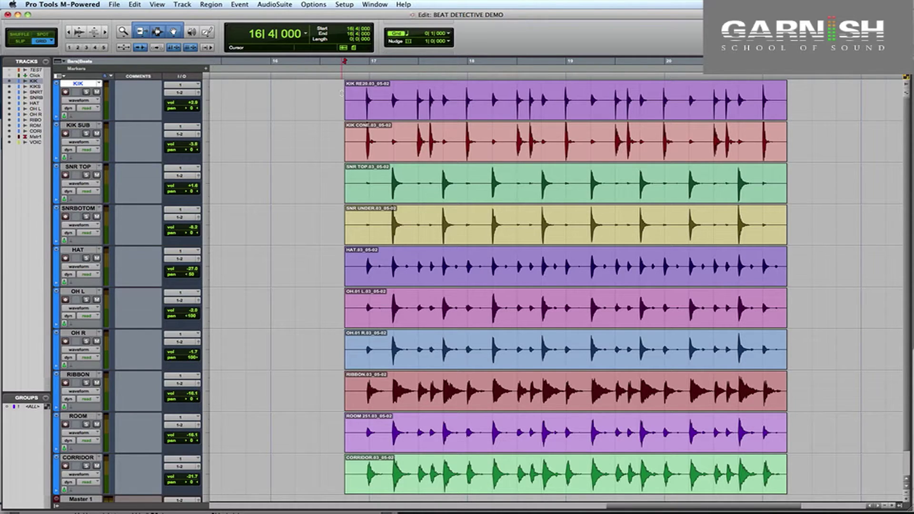
pyautogui.press('space')
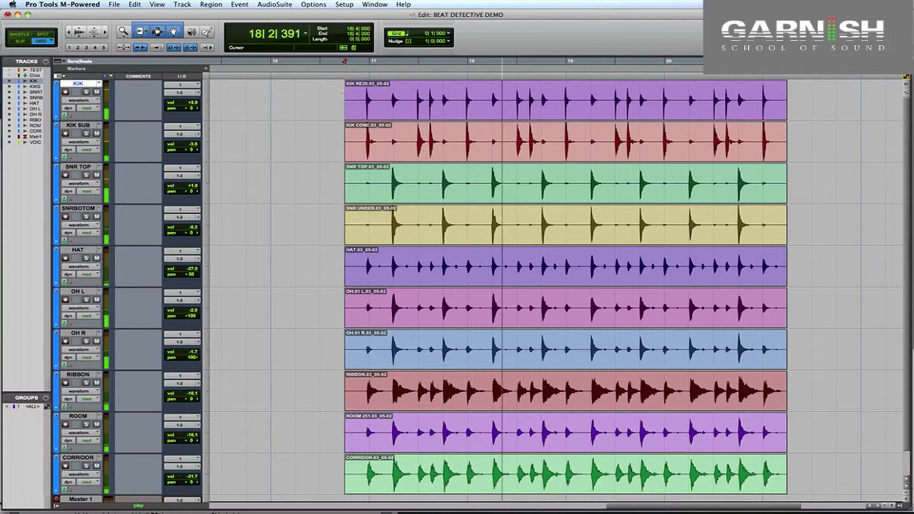
pyautogui.press('space')
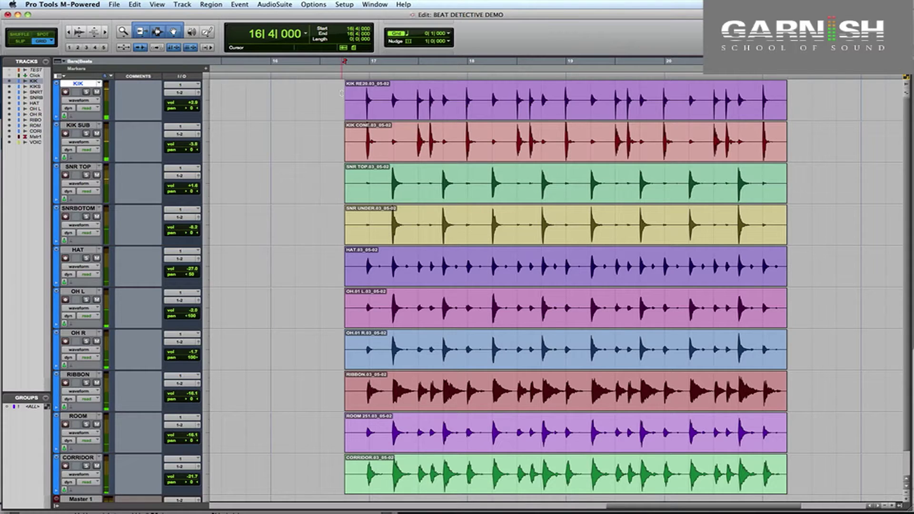
# Inspect the drum hits around 17|4 by zooming in, then back out
pyautogui.click(440, 100)
pyautogui.press('super+bracketright')
pyautogui.press('super+bracketright')
pyautogui.press('super+bracketright')
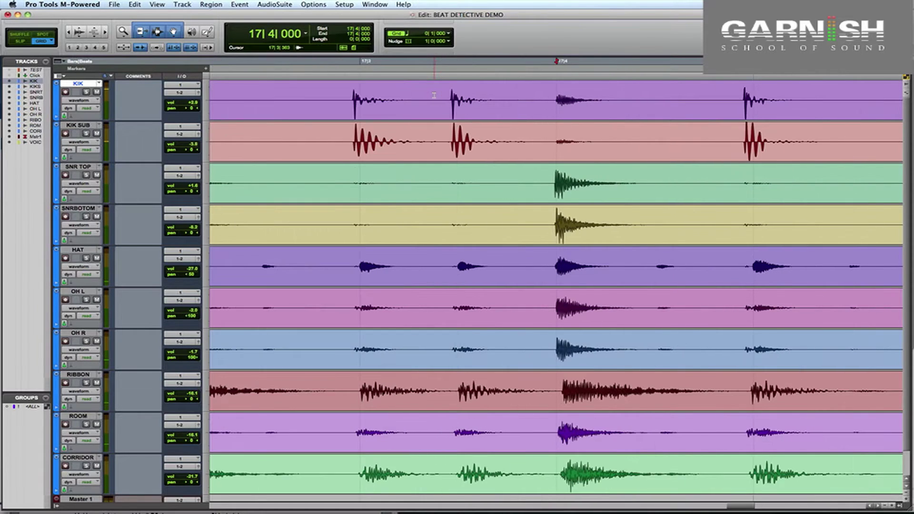
pyautogui.hscroll(-3, 453, 118)
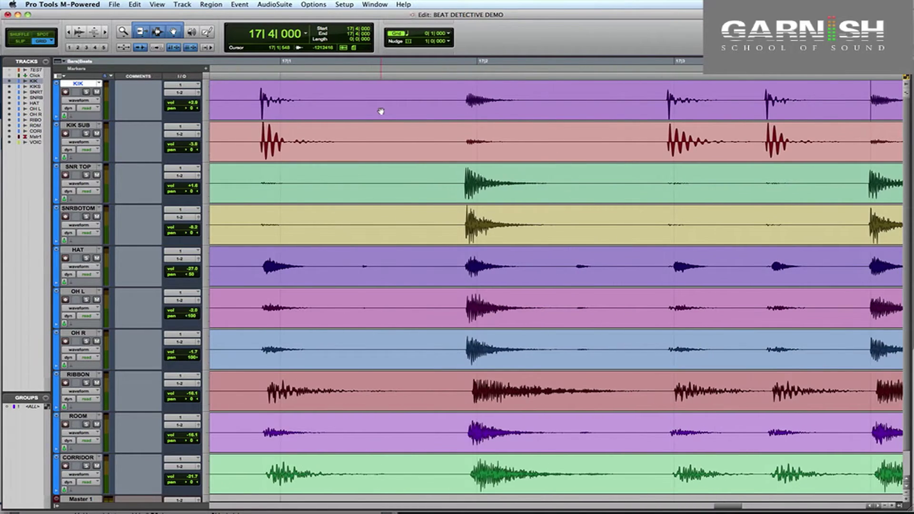
pyautogui.hscroll(2, 379, 112)
pyautogui.press('super+bracketleft')
pyautogui.press('super+bracketleft')
pyautogui.press('super+bracketleft')
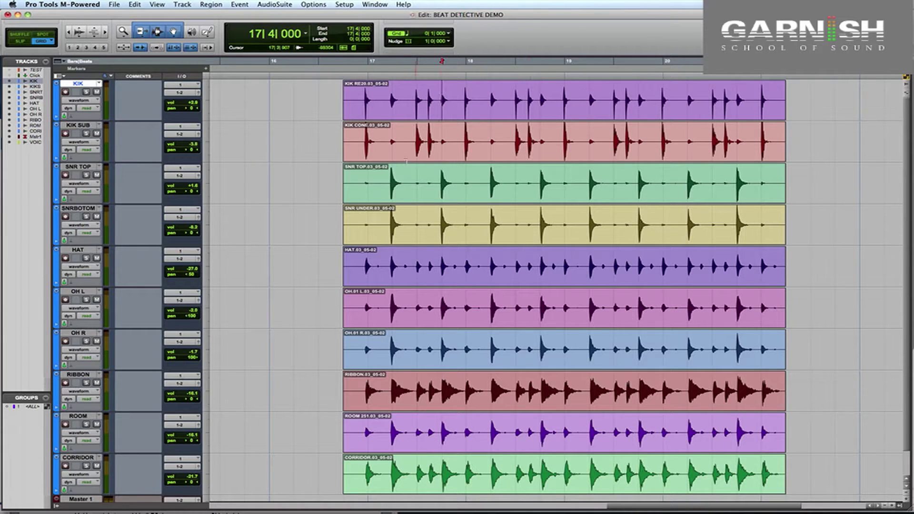
# Select KIK through CORRIDOR and group them as 'drums mics'
pyautogui.keyDown('shift'); pyautogui.click(79, 458); pyautogui.keyUp('shift')
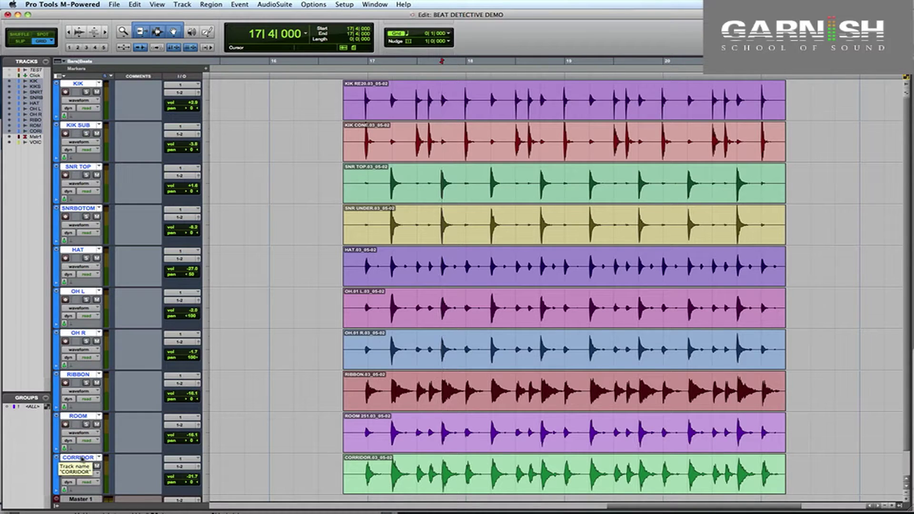
pyautogui.press('super+g')
pyautogui.write('d')
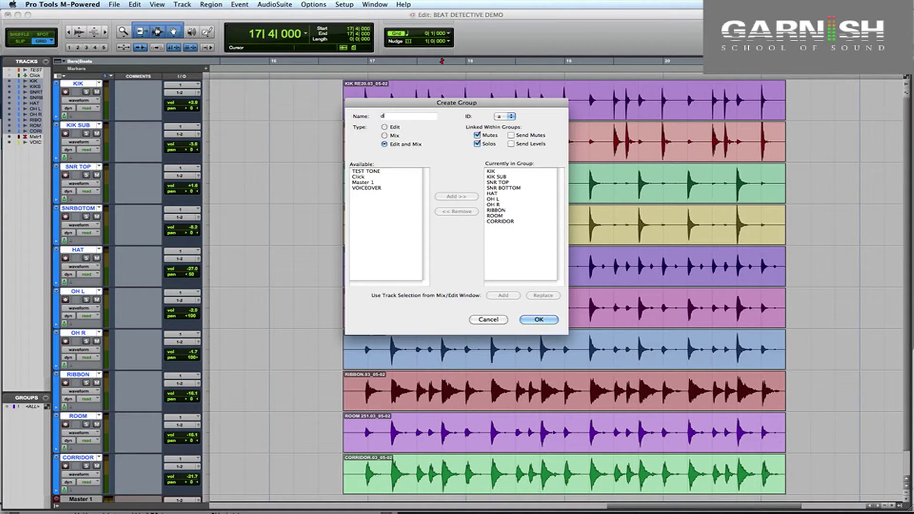
pyautogui.write('rums mics')
pyautogui.press('Return')
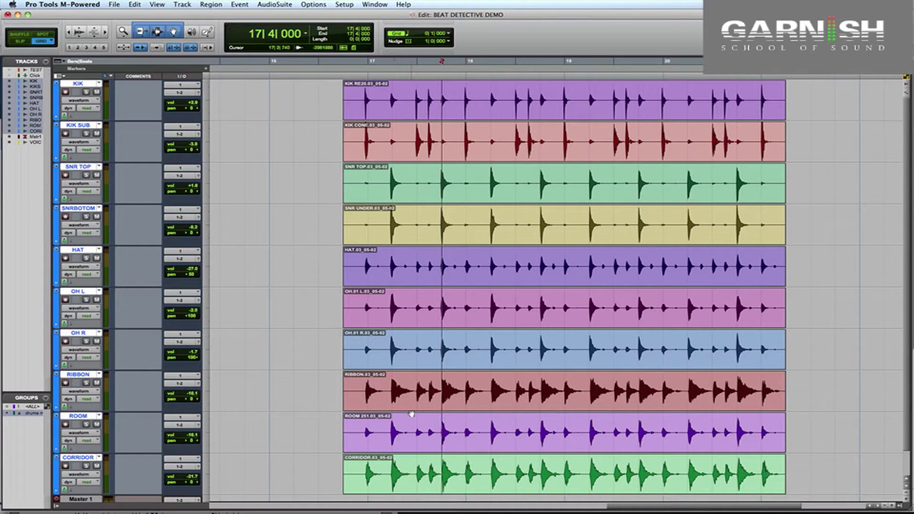
# Select and then deselect all the drum regions, then bring up the Event menu
pyautogui.click(512, 101)
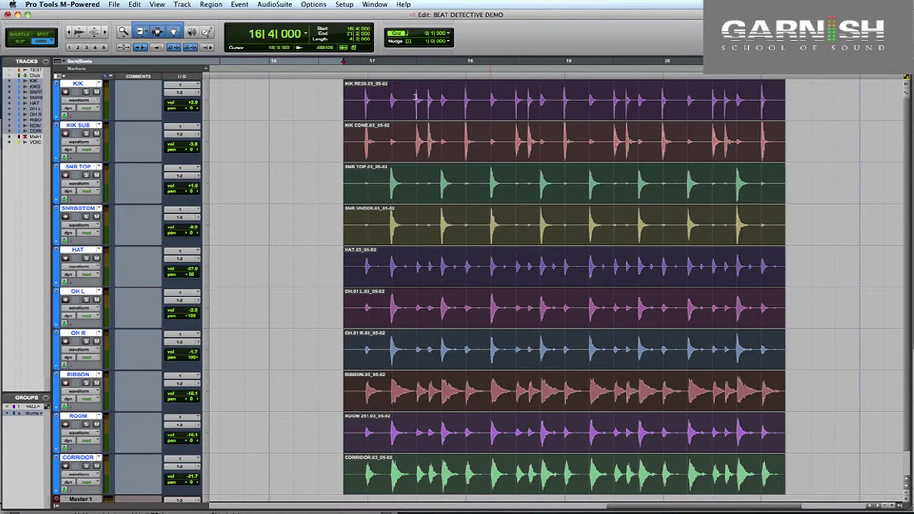
pyautogui.click(326, 87)
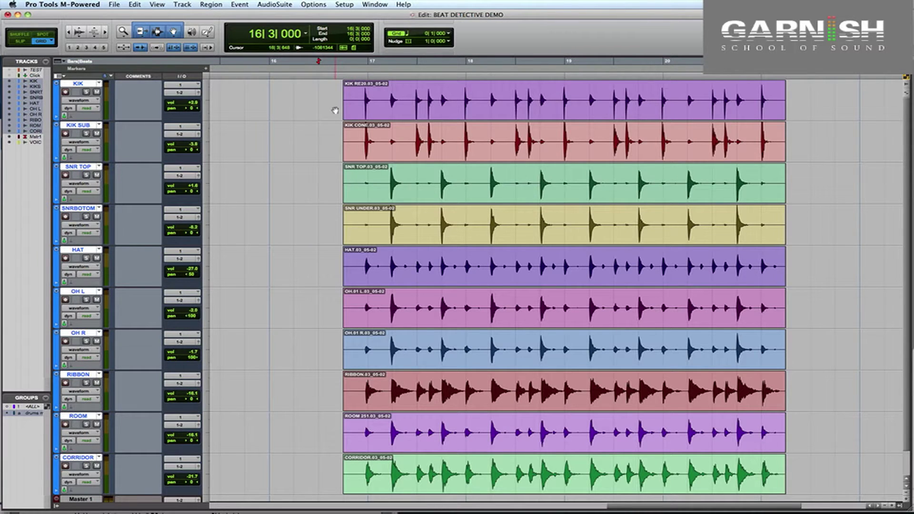
pyautogui.click(239, 5)
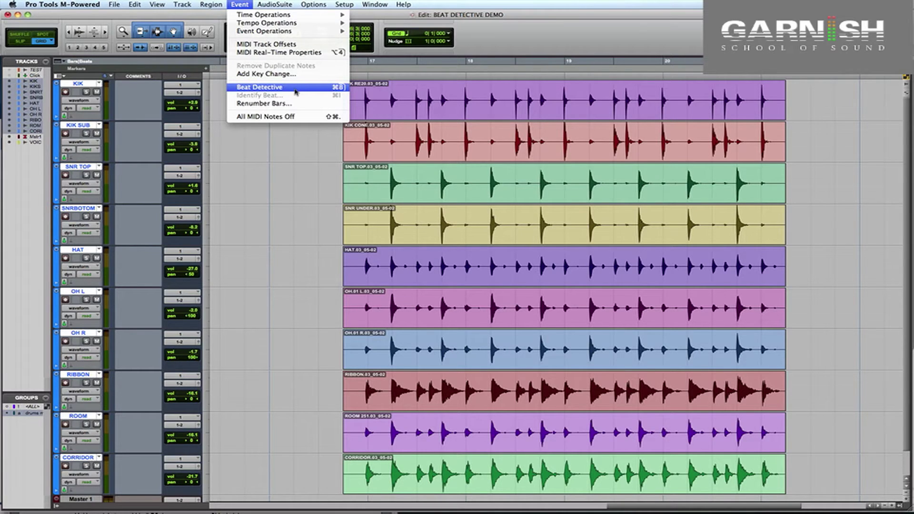
# Open Beat Detective and capture the 16|4–21|2 drum region selection as its range
pyautogui.click(295, 89)
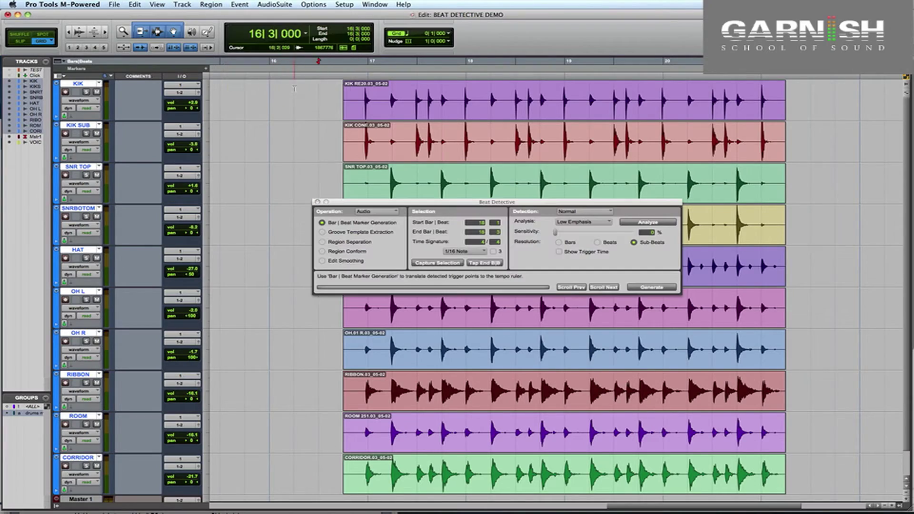
pyautogui.moveTo(484, 202); pyautogui.dragTo(465, 201)
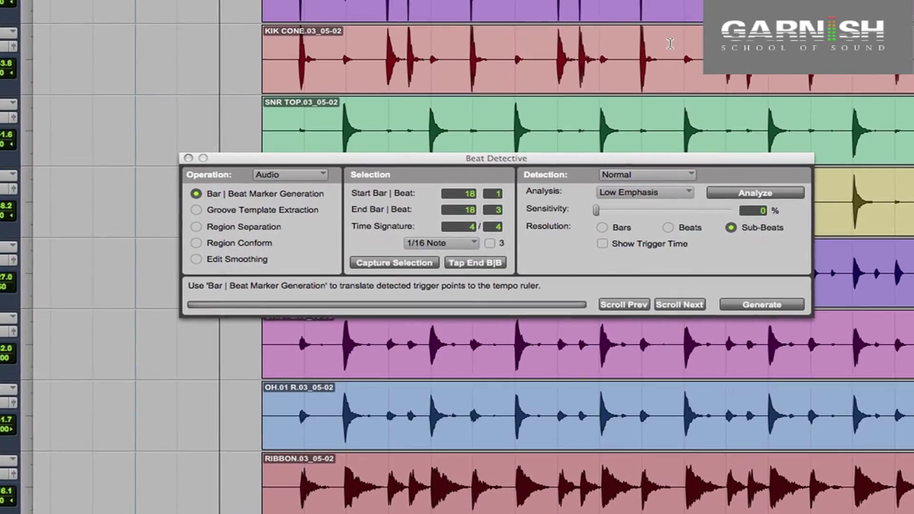
pyautogui.click(613, 12)
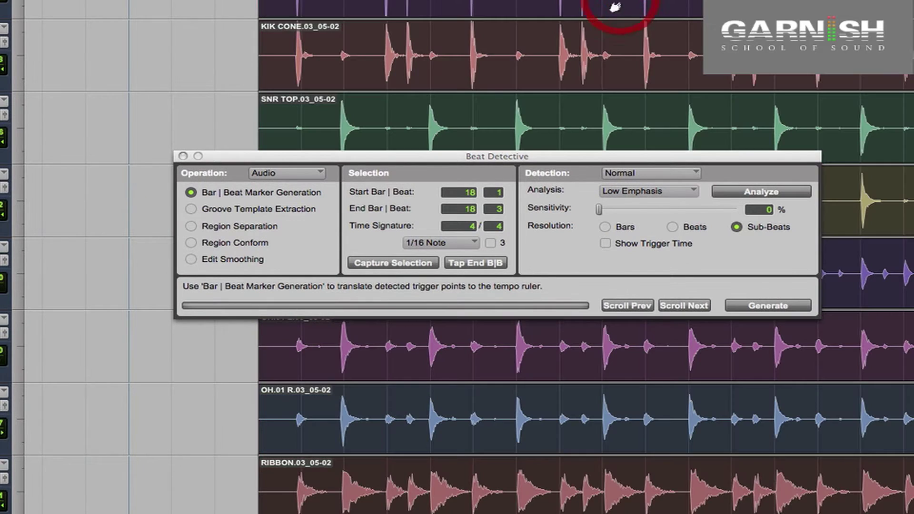
pyautogui.click(401, 265)
# Keep the Low Emphasis analysis mode and analyze the selected bars for drum transients
pyautogui.click(648, 190)
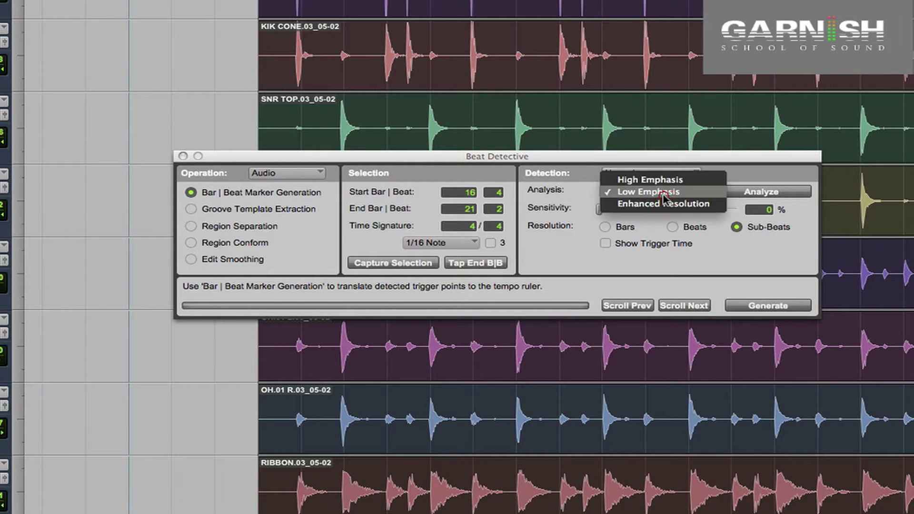
pyautogui.click(640, 179)
pyautogui.click(656, 191)
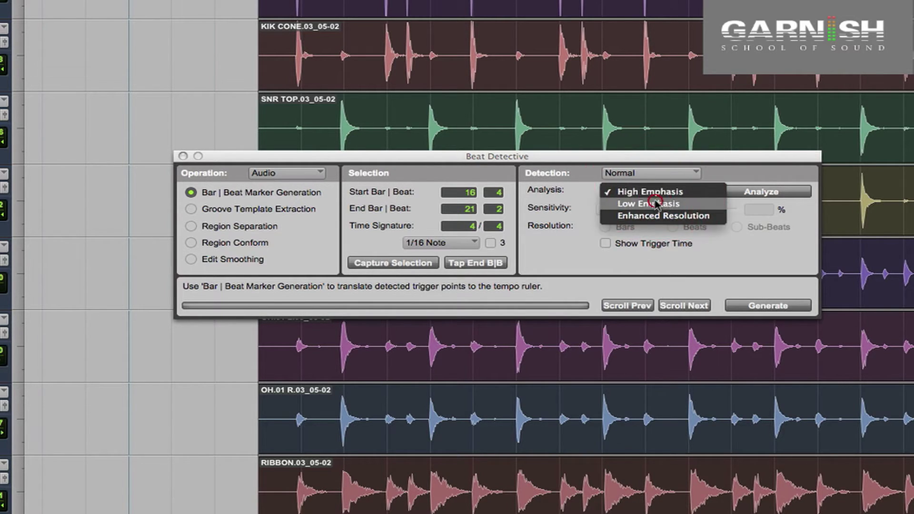
pyautogui.click(655, 204)
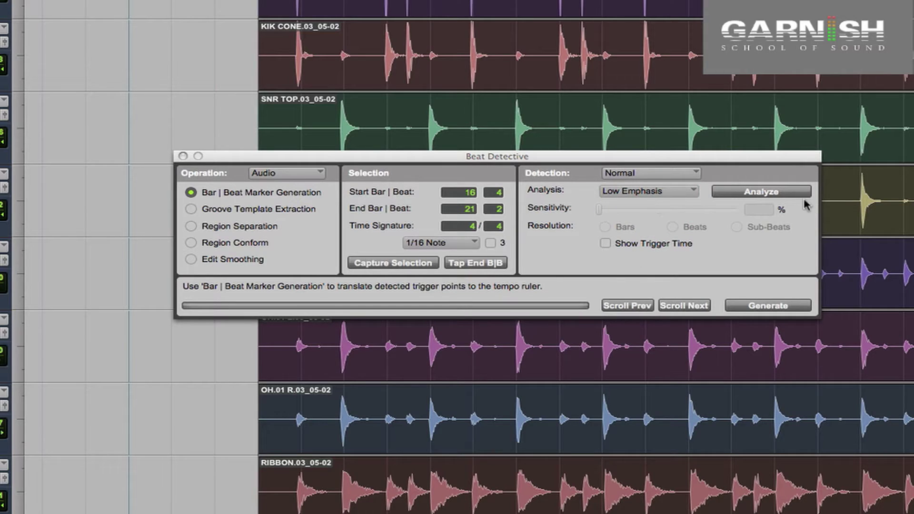
pyautogui.click(776, 196)
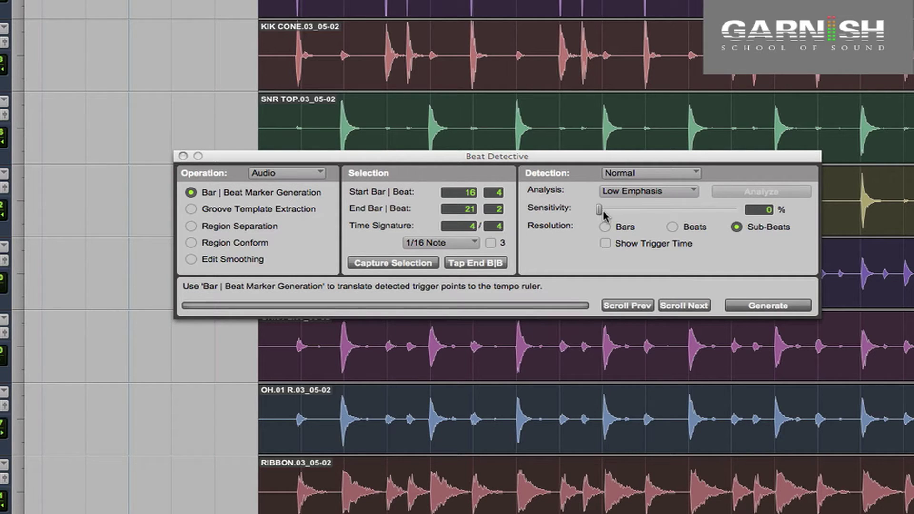
# Raise trigger sensitivity to 10% and switch to the Region Separation operation
pyautogui.moveTo(601, 212); pyautogui.dragTo(617, 215)
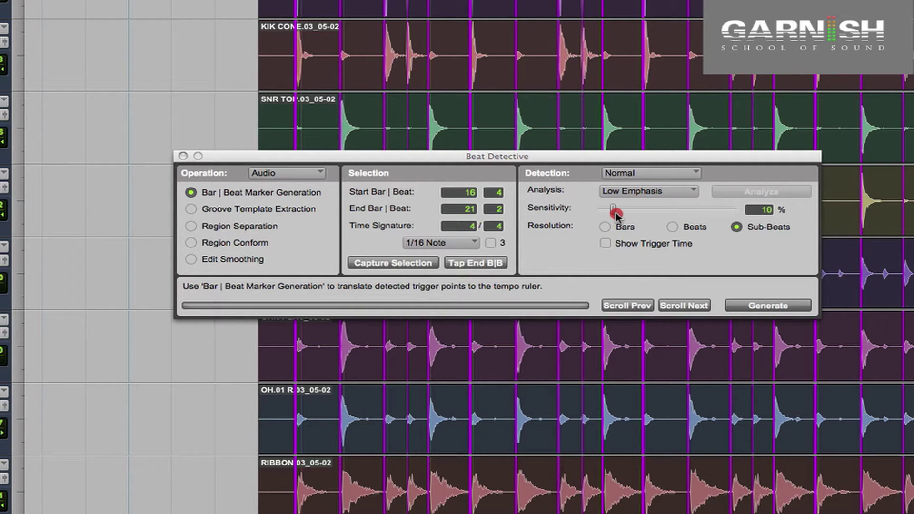
pyautogui.moveTo(616, 215); pyautogui.dragTo(617, 216)
pyautogui.click(191, 227)
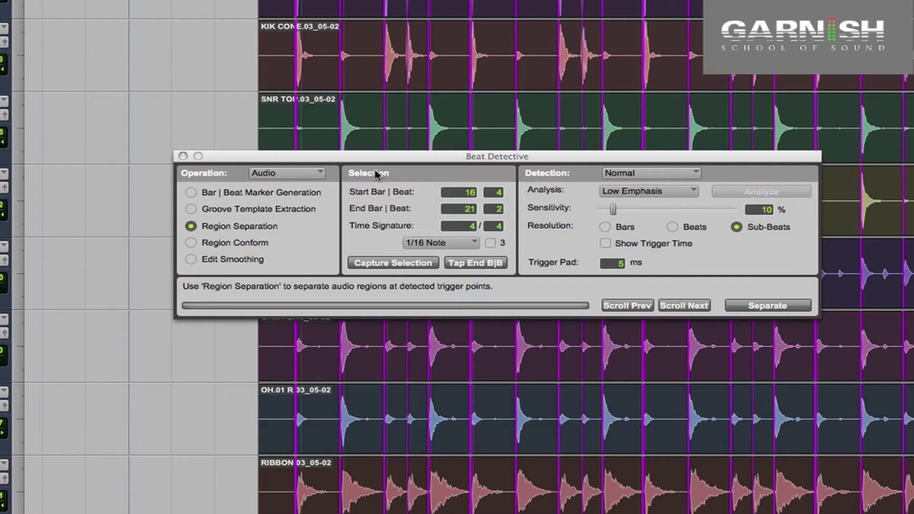
# Separate all drum regions at the detected triggers, then switch Beat Detective to Region Conform
pyautogui.click(768, 306)
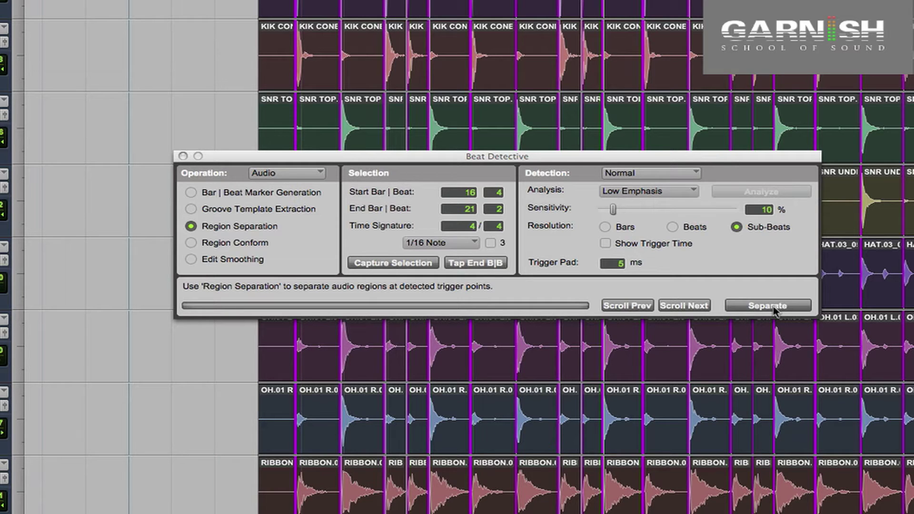
pyautogui.click(191, 244)
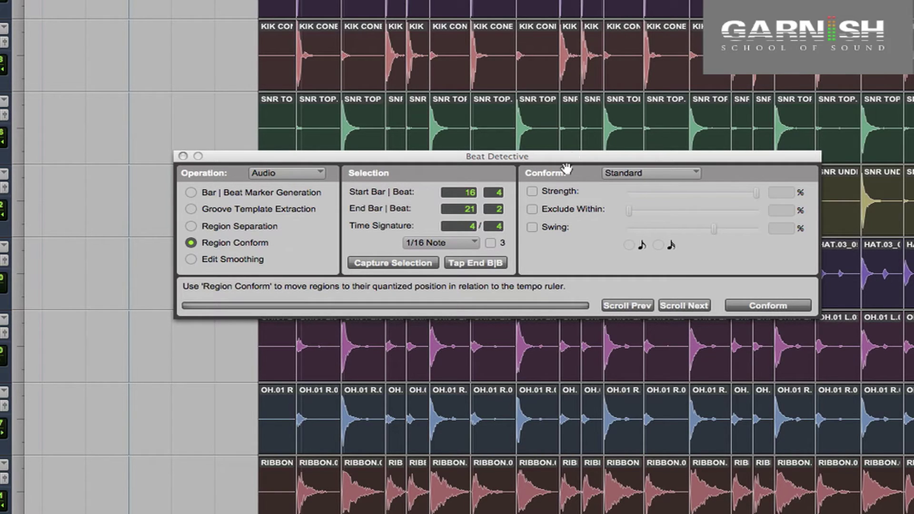
# Leave conform Strength off and conform the separated drum regions to the grid
pyautogui.click(532, 193)
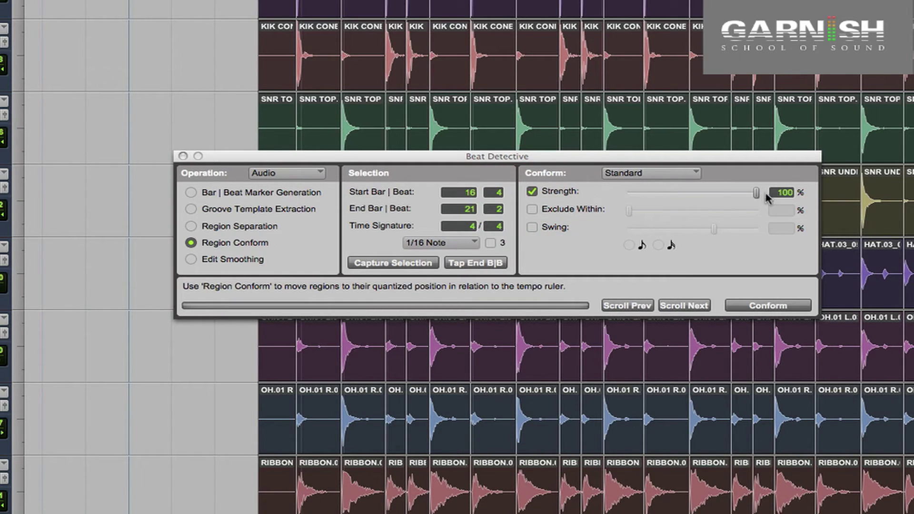
pyautogui.moveTo(756, 193)
pyautogui.mouseDown()
pyautogui.moveTo(632, 196)
pyautogui.moveTo(757, 193)
pyautogui.mouseUp()
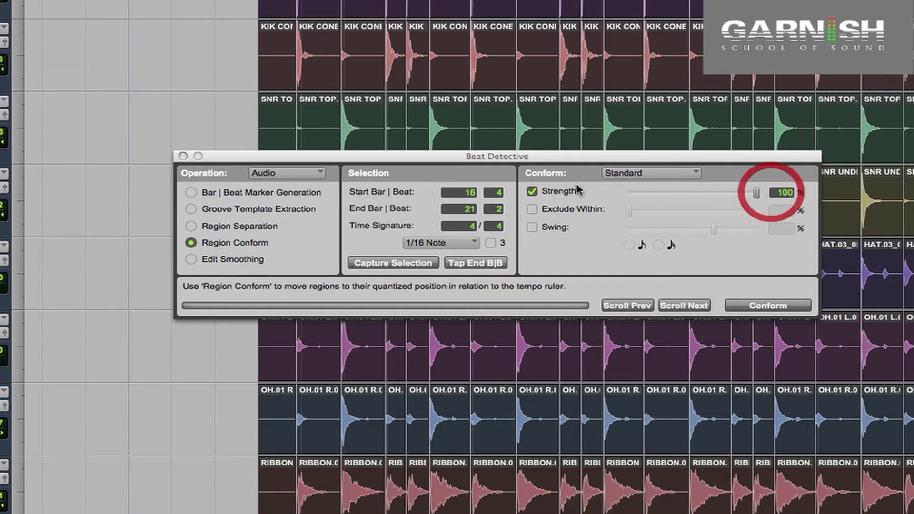
pyautogui.click(533, 193)
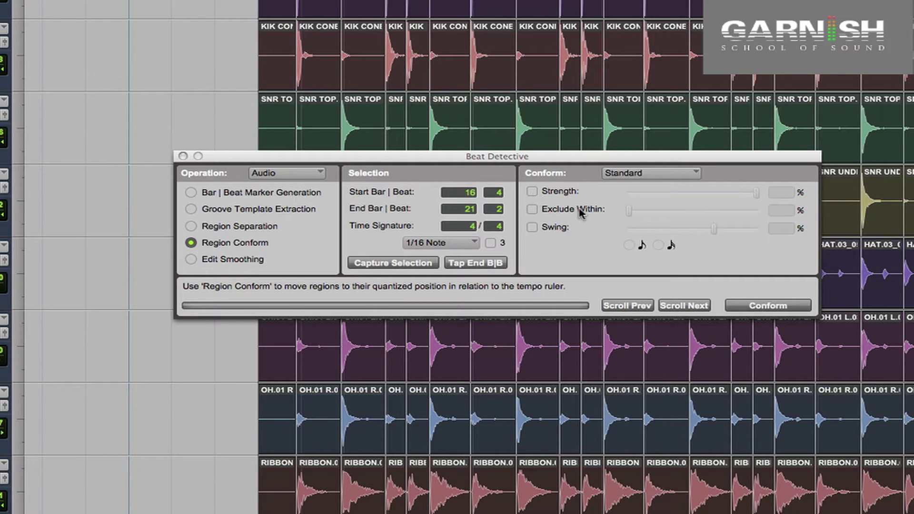
pyautogui.click(767, 306)
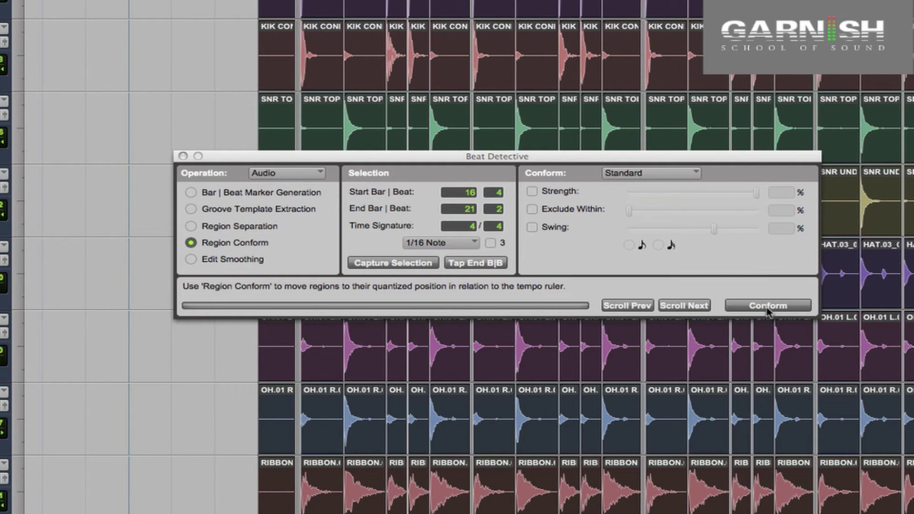
# Check the conformed regions at closer and wider zoom, then play back the quantized drums
pyautogui.press('t')
pyautogui.press('t')
pyautogui.press('t')
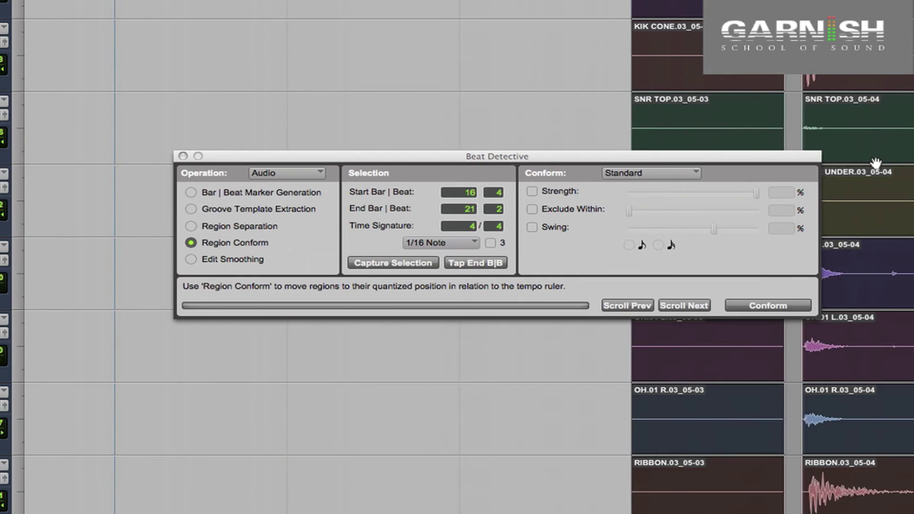
pyautogui.press('r')
pyautogui.press('r')
pyautogui.press('r')
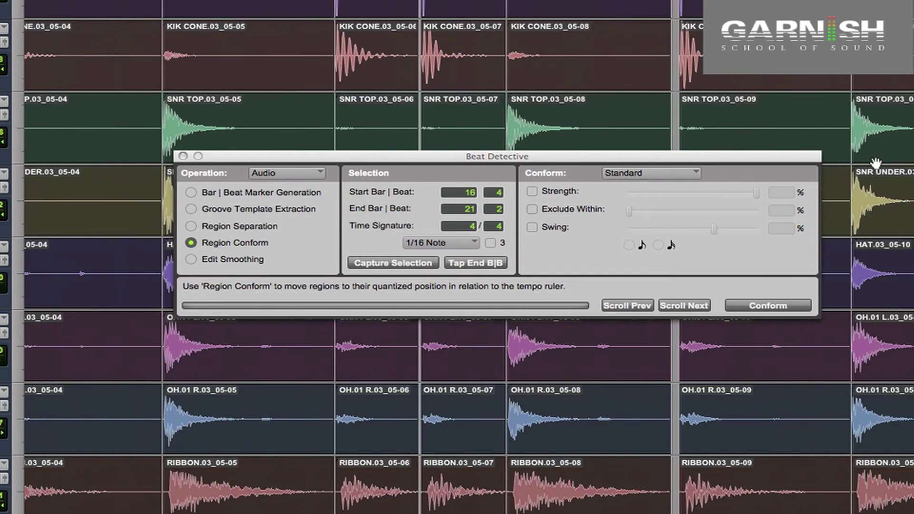
pyautogui.press('r')
pyautogui.press('r')
pyautogui.press('r')
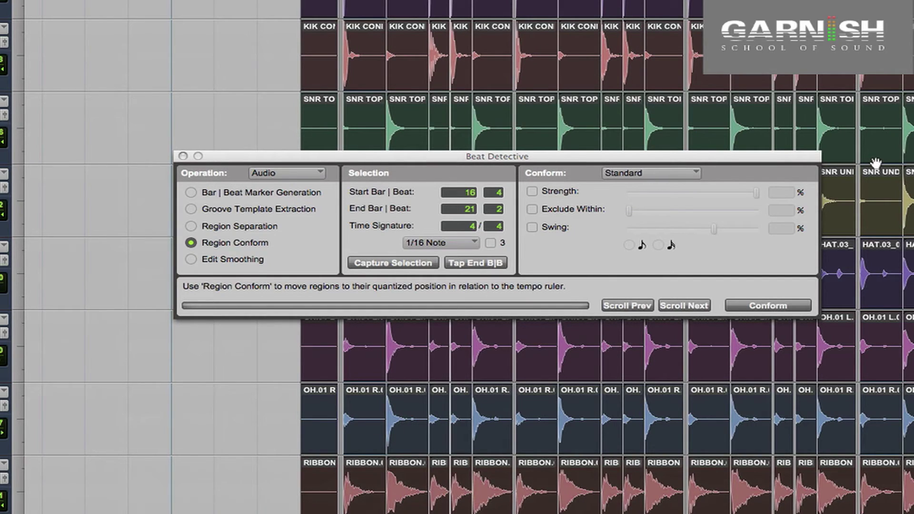
pyautogui.press('space')
# Smooth the conformed edits using Fill And Crossfade with a 5 ms crossfade
pyautogui.click(192, 260)
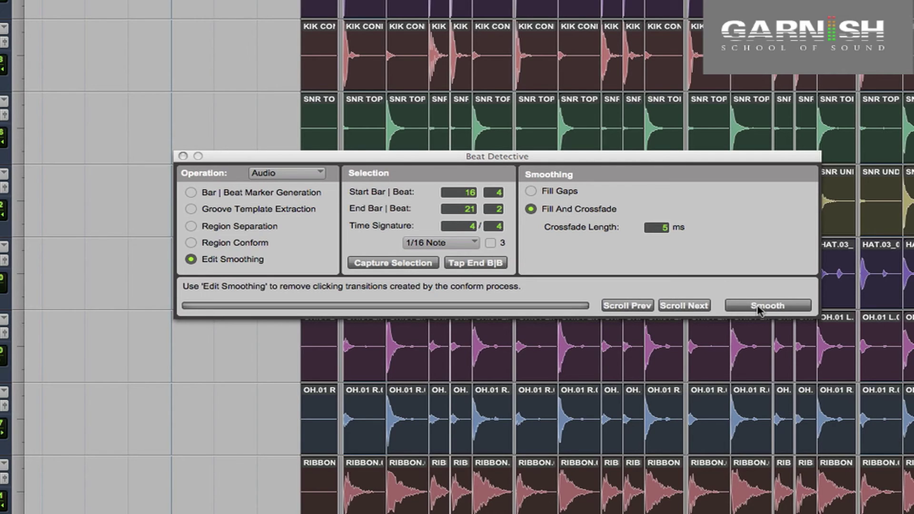
pyautogui.click(757, 307)
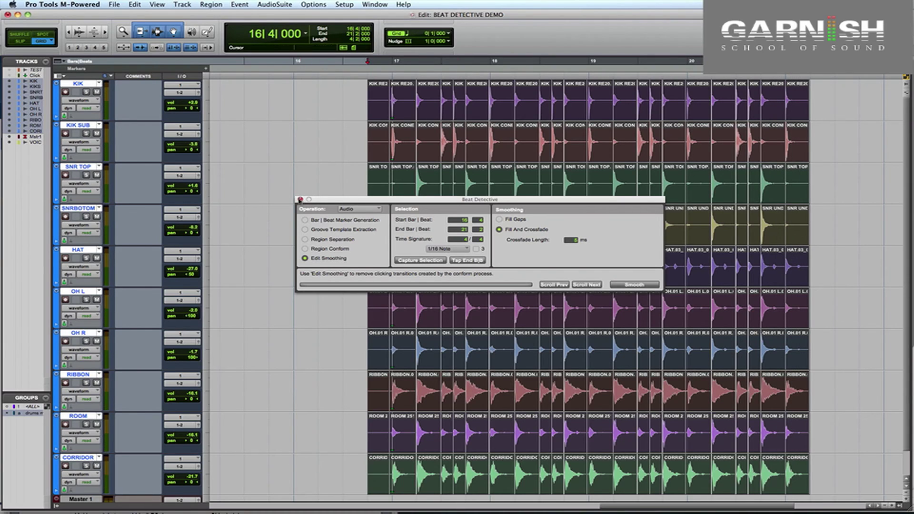
# Close Beat Detective, paste the drums onto new .01 playlists, and consolidate each track
pyautogui.click(300, 199)
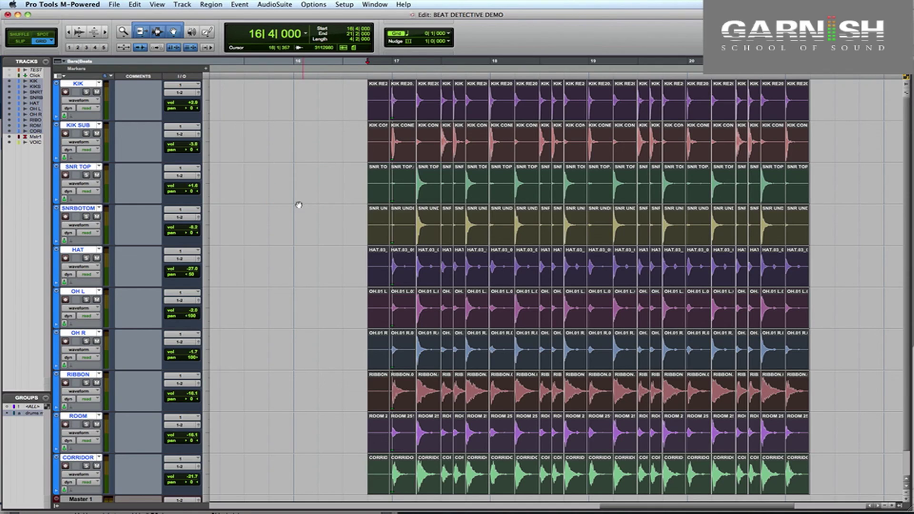
pyautogui.click(99, 84)
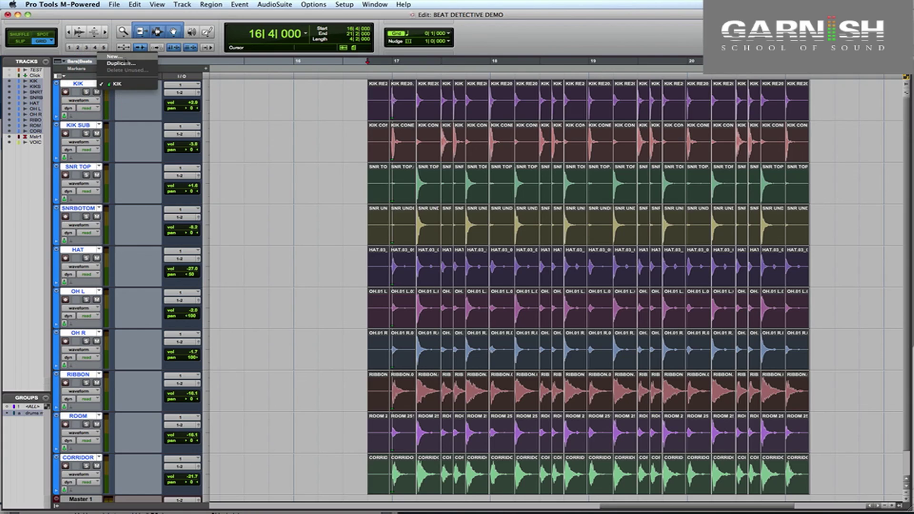
pyautogui.click(125, 57)
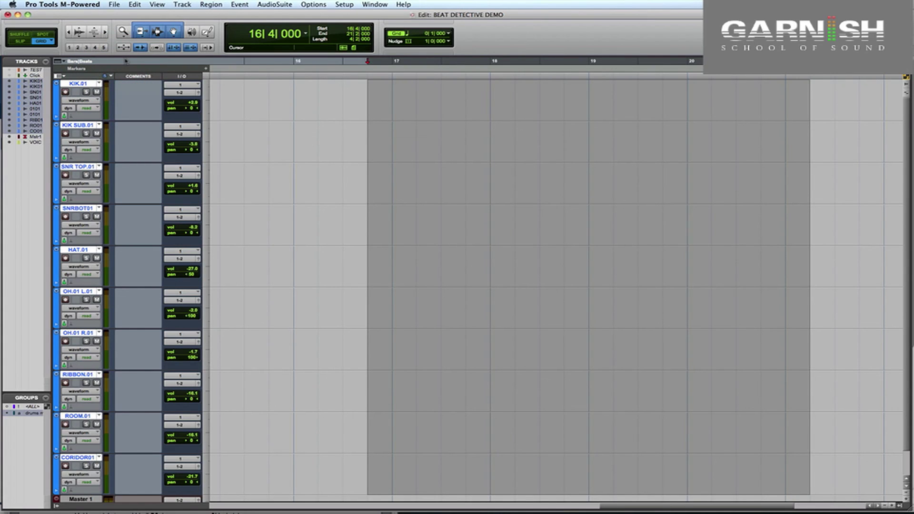
pyautogui.press('super+v')
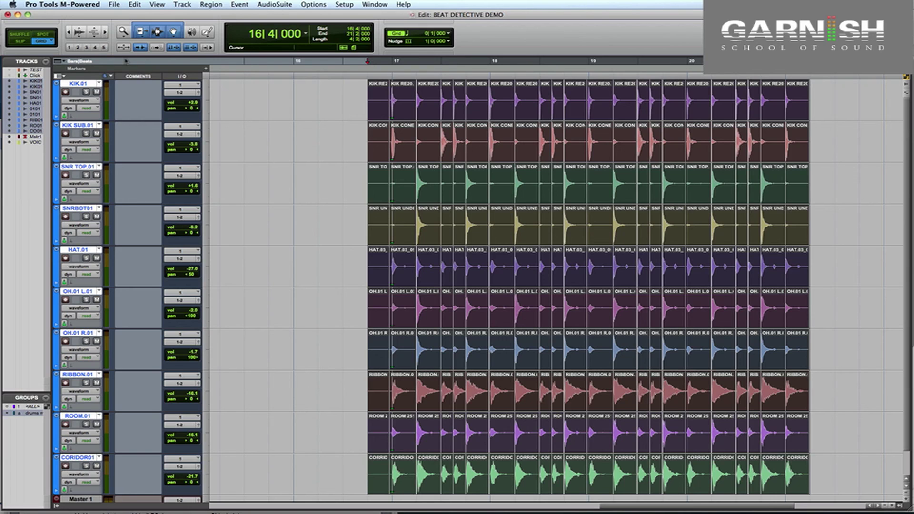
pyautogui.hotkey('alt', 'shift', '3')
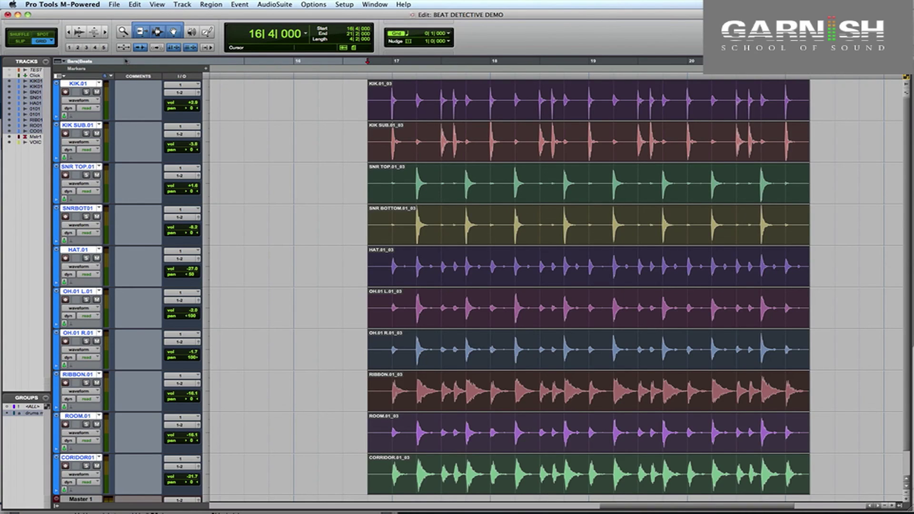